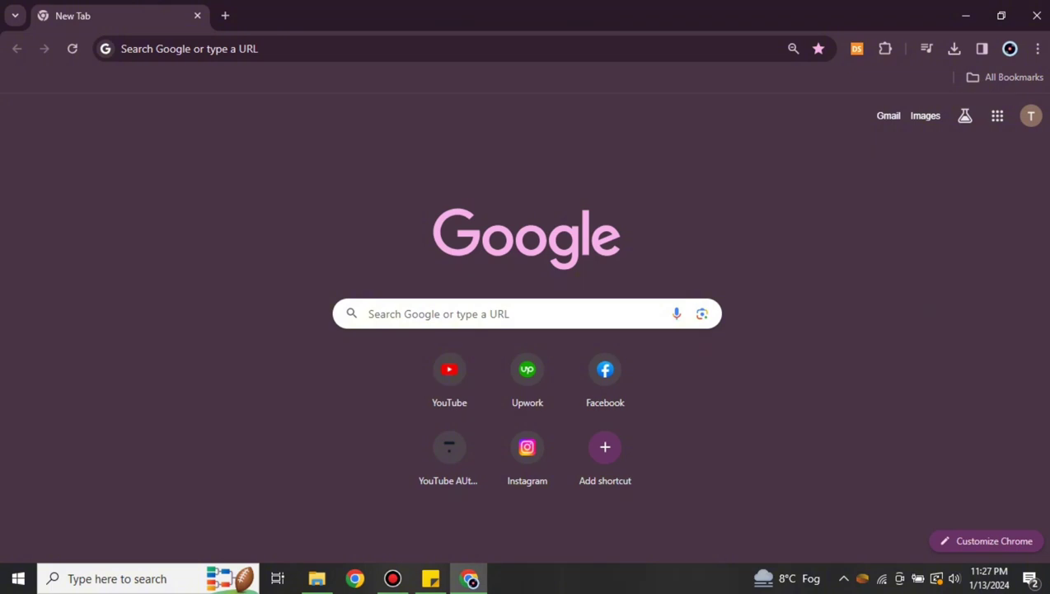
Load canva.com in the Chrome tab by accepting the address-bar autocompletion for 'c'
click(232, 46)
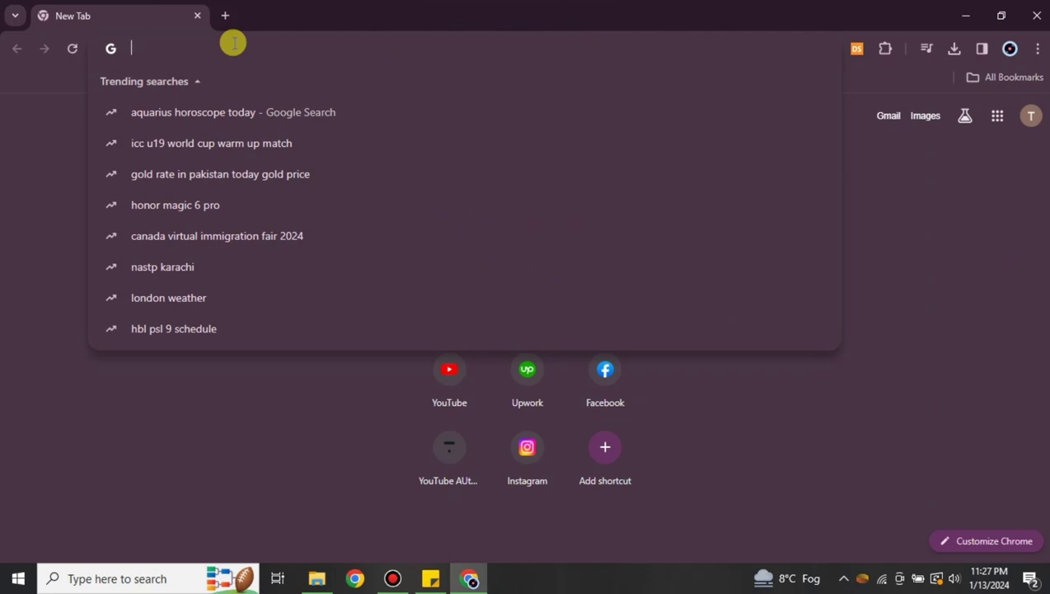
text(c)
key(Return)
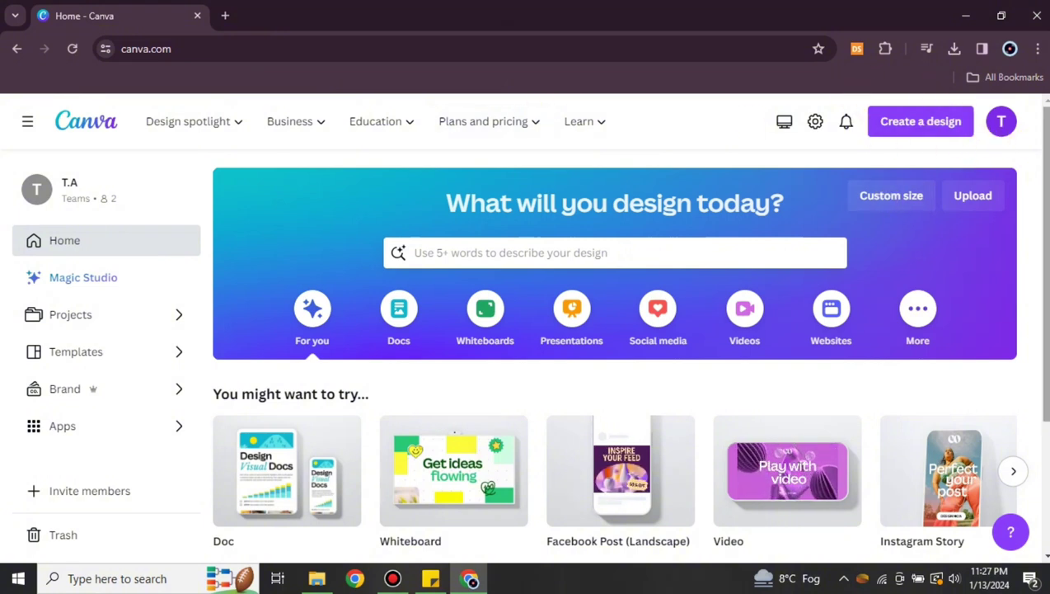
Search design types for 'short' and create a YouTube Shorts 1080 × 1920 px design
click(940, 119)
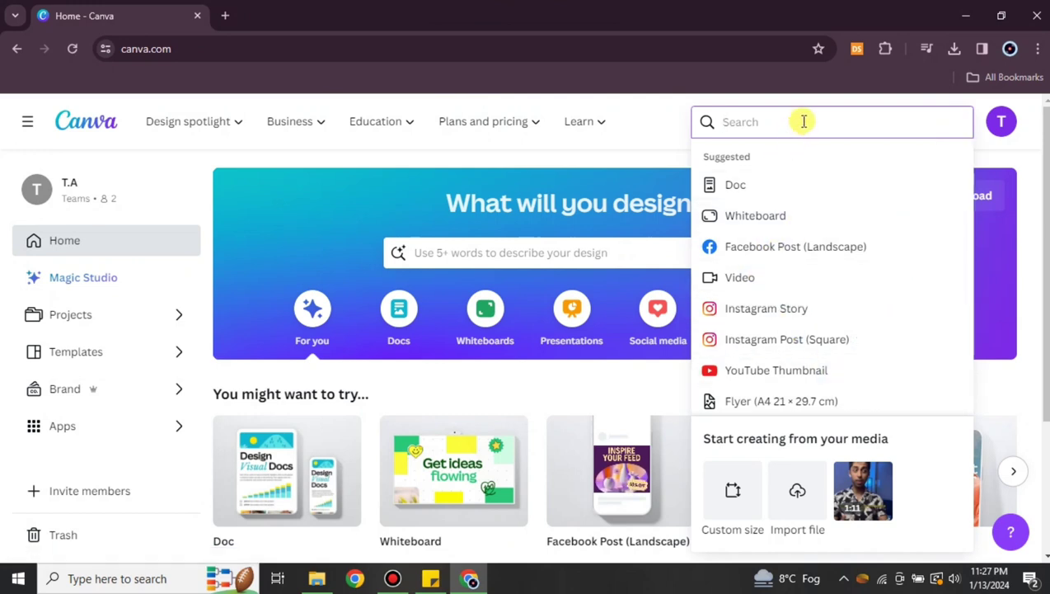
text(video)
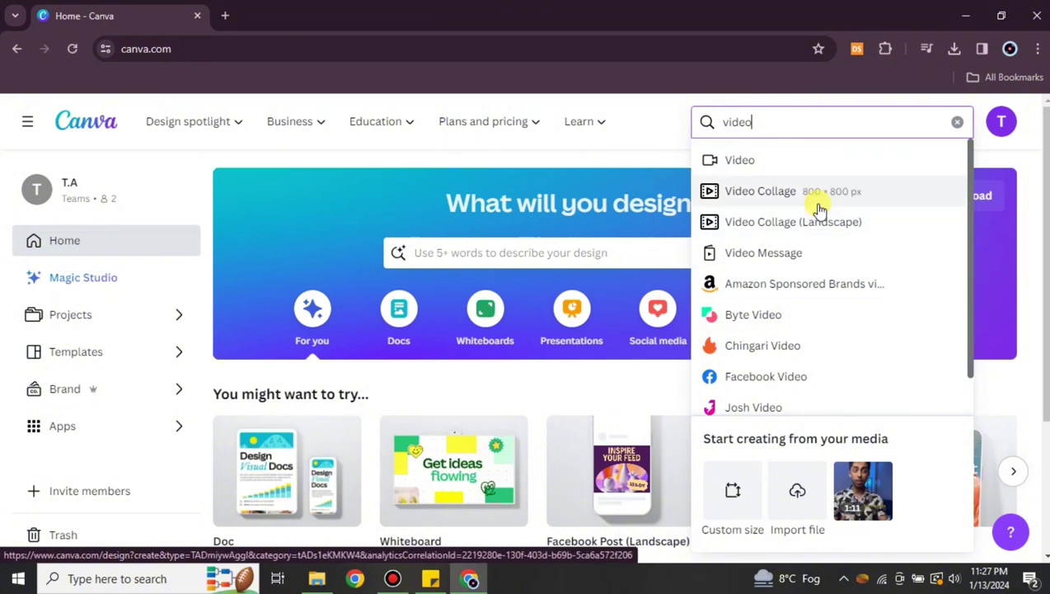
scroll(834, 247, down, 1)
scroll(824, 239, up, 1)
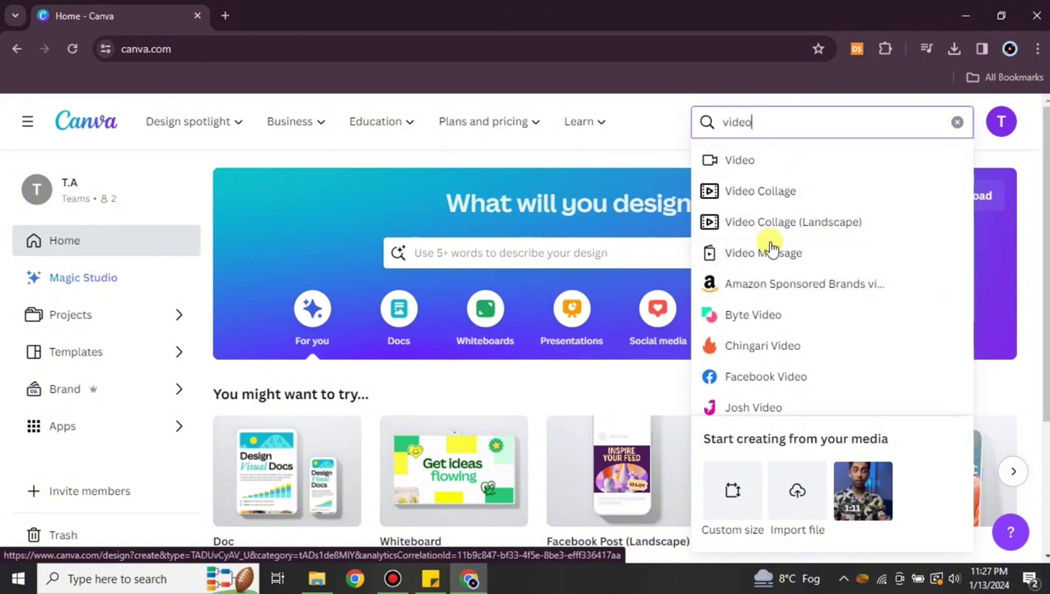
key(BackSpace)
key(BackSpace)
key(BackSpace)
key(BackSpace)
key(BackSpace)
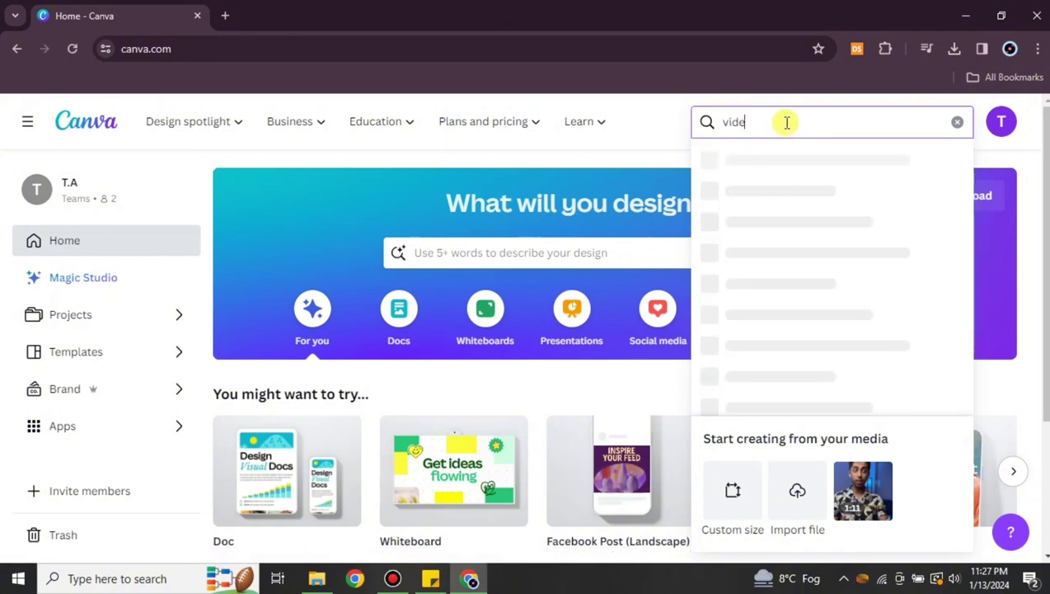
text(short)
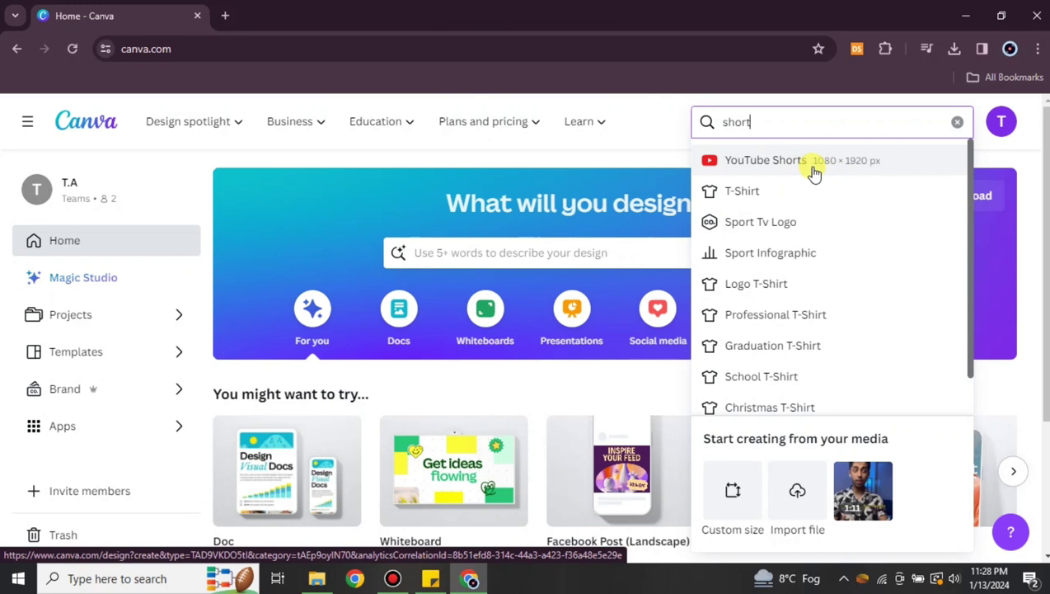
click(850, 159)
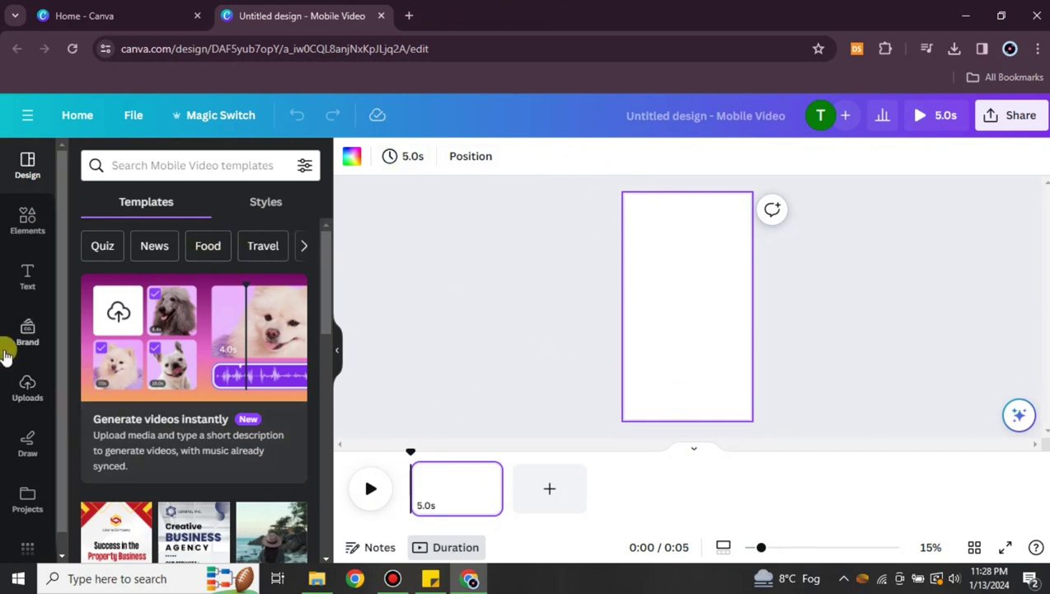
Add the first uploaded talking-head video and stretch it from the top-left to fill the page
click(28, 391)
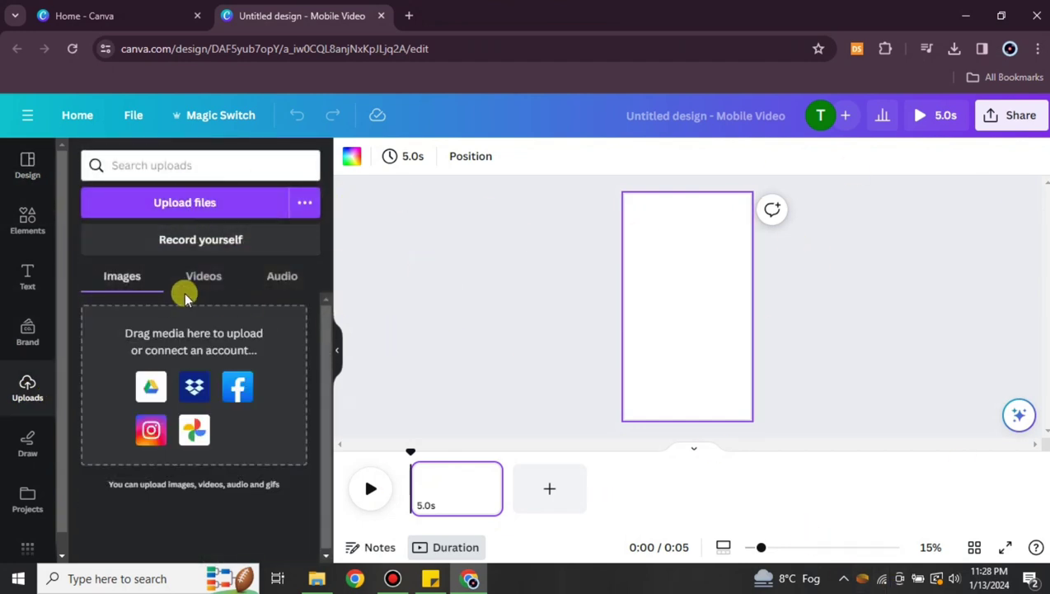
click(208, 203)
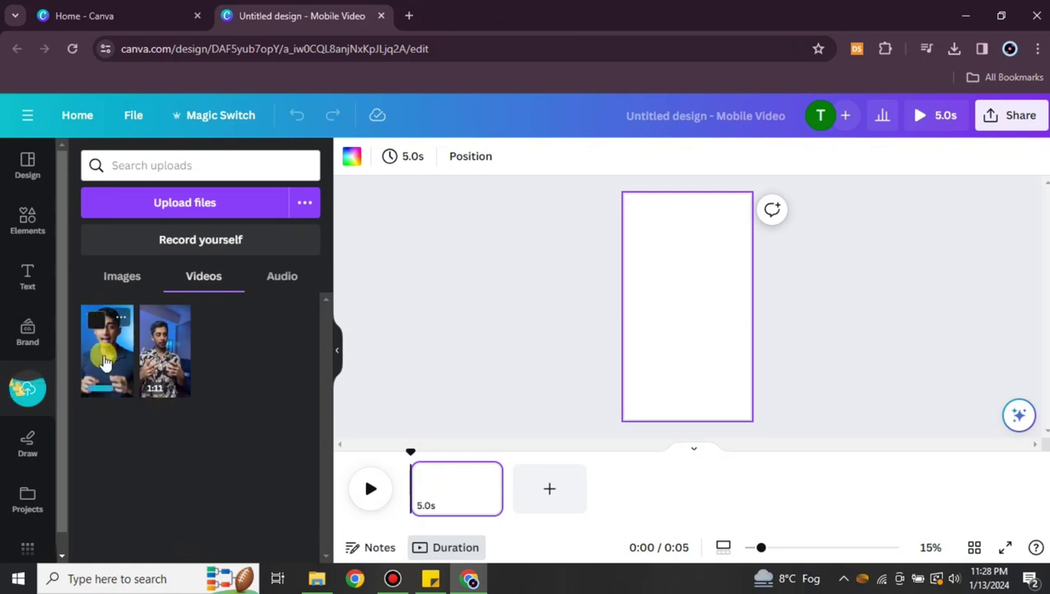
click(97, 359)
drag(704, 235, 697, 219)
drag(723, 370, 749, 417)
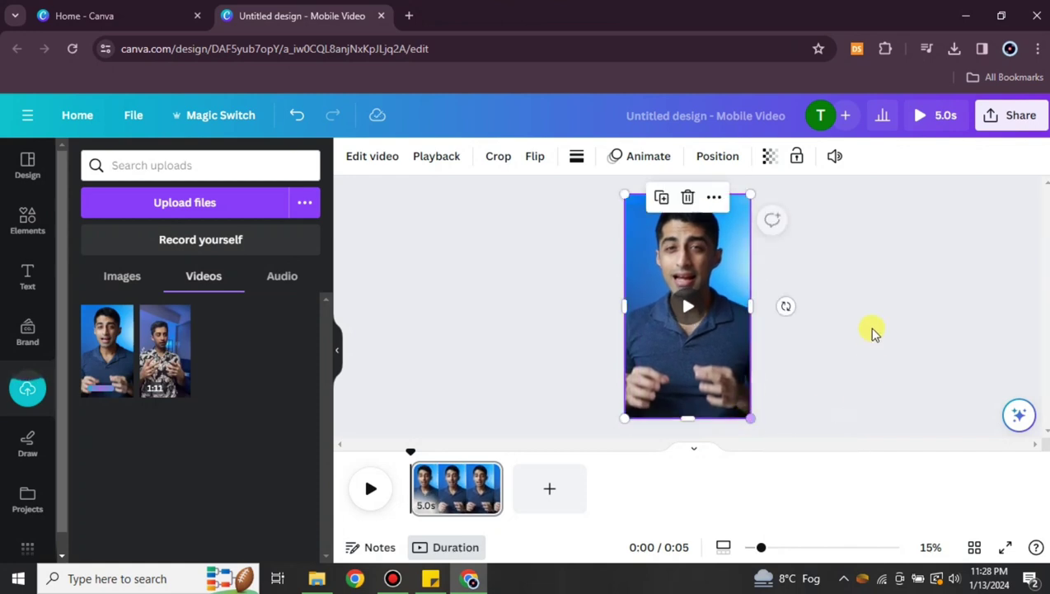
click(370, 487)
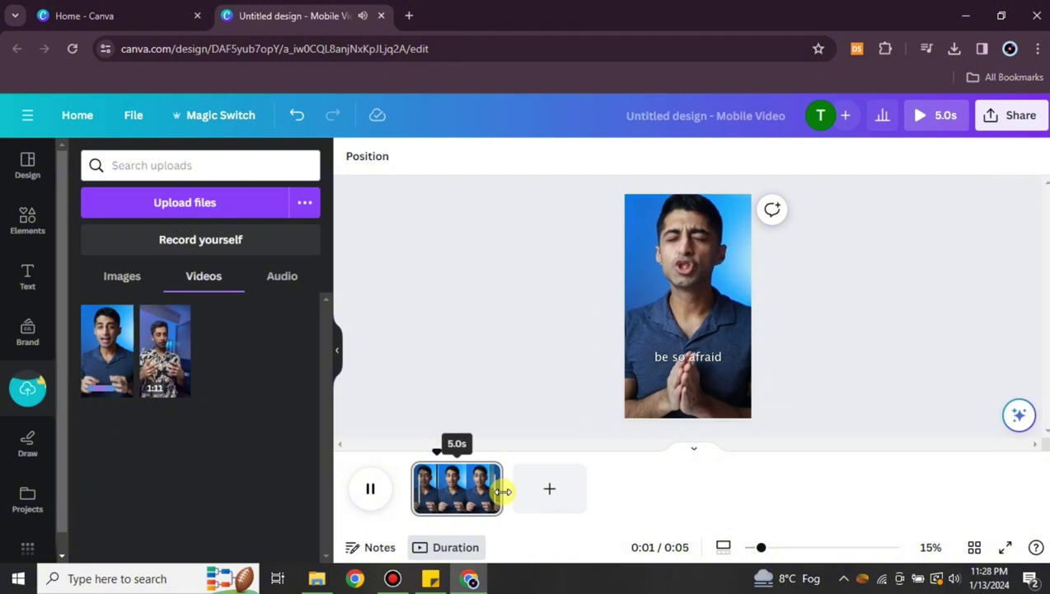
Restore the clip to its full 1:06 length, then trim its end down to 15.1 seconds
drag(503, 492, 595, 508)
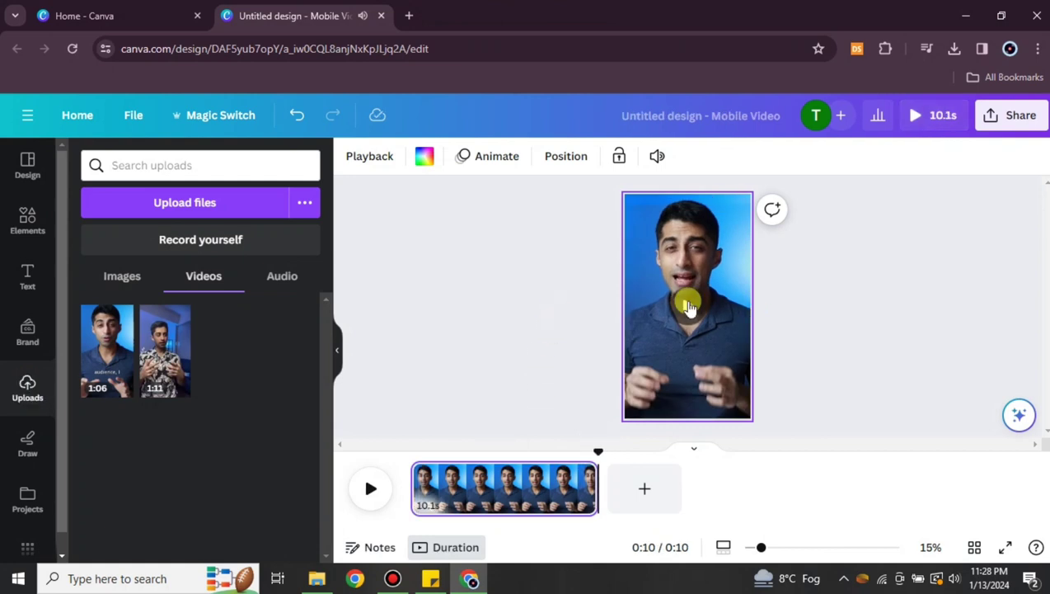
click(367, 487)
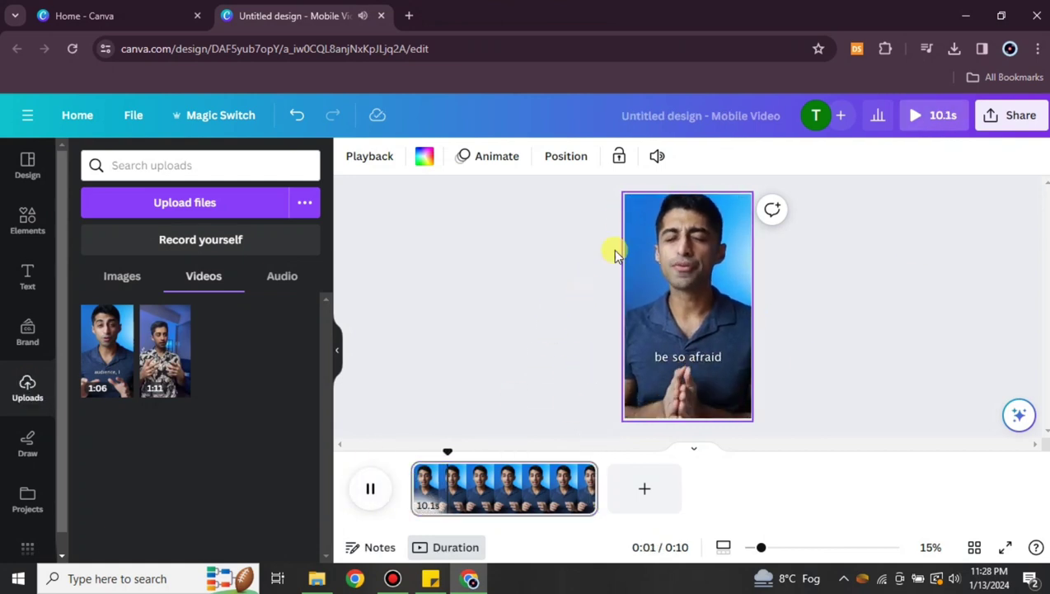
key(ctrl+z)
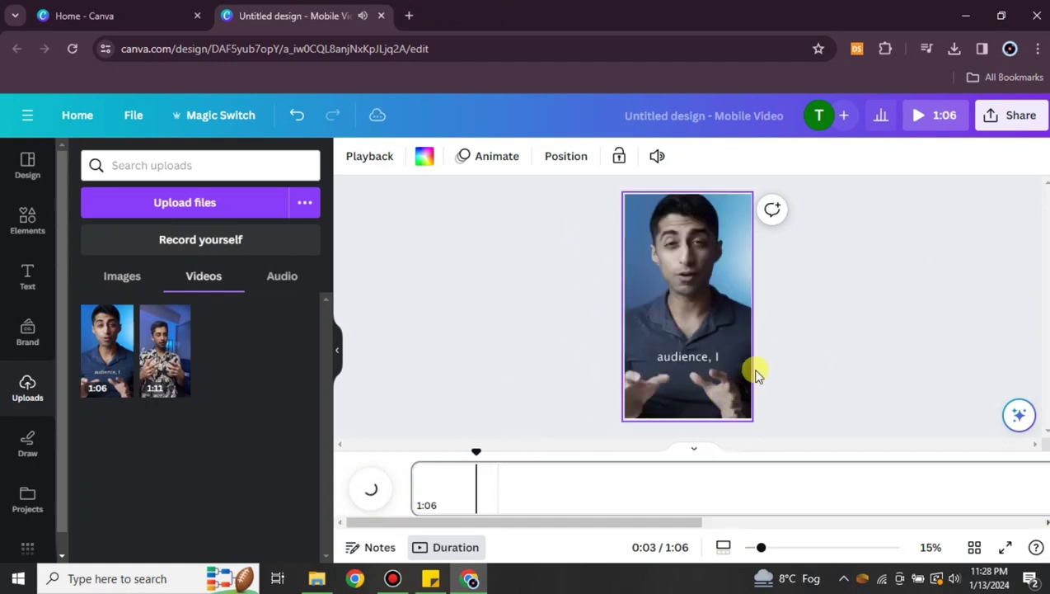
click(667, 299)
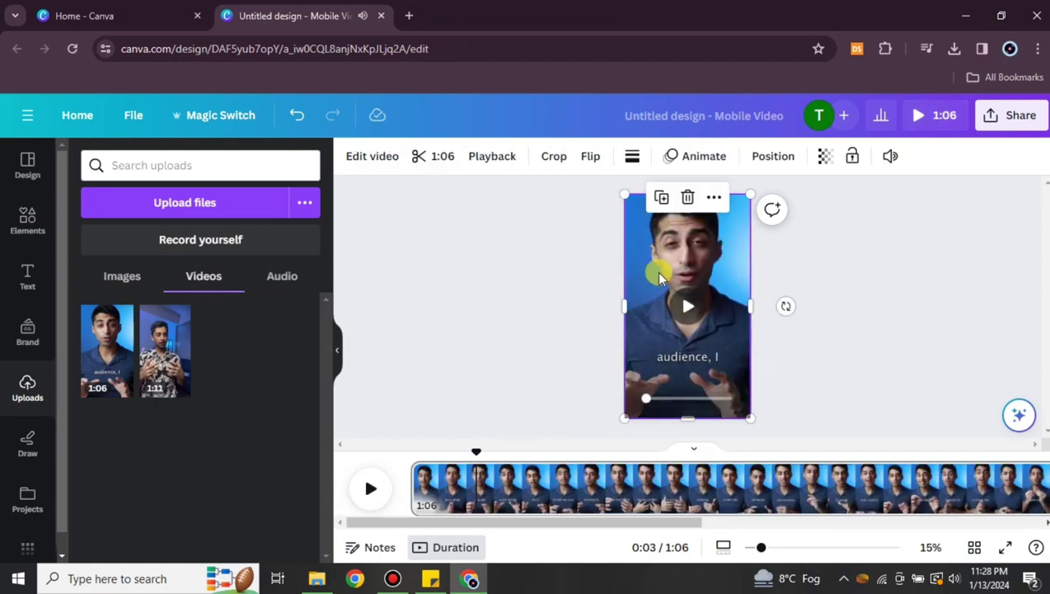
click(865, 476)
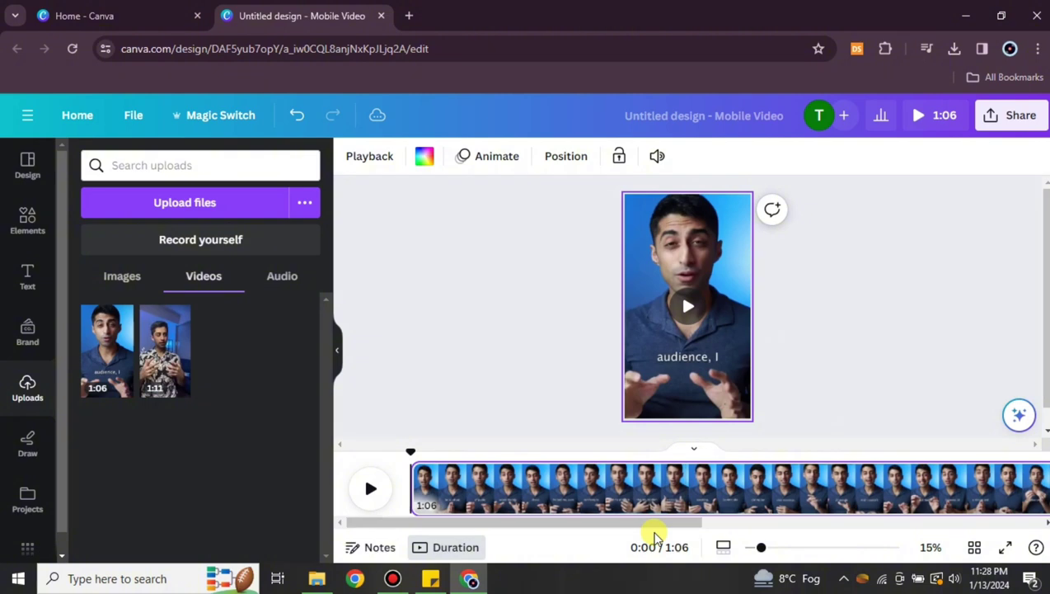
drag(671, 522, 1003, 518)
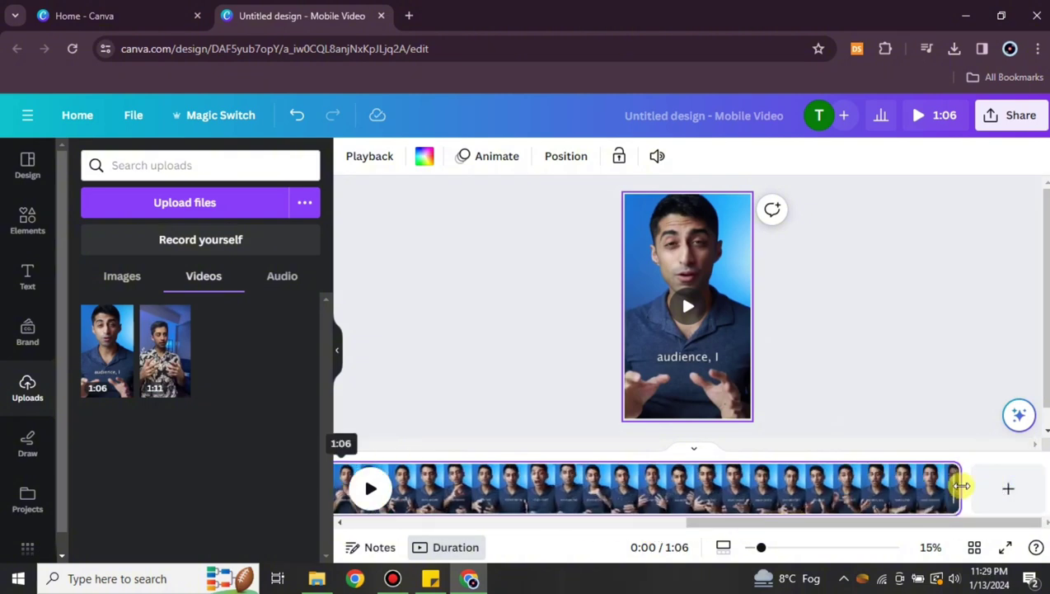
drag(957, 488, 693, 544)
click(817, 308)
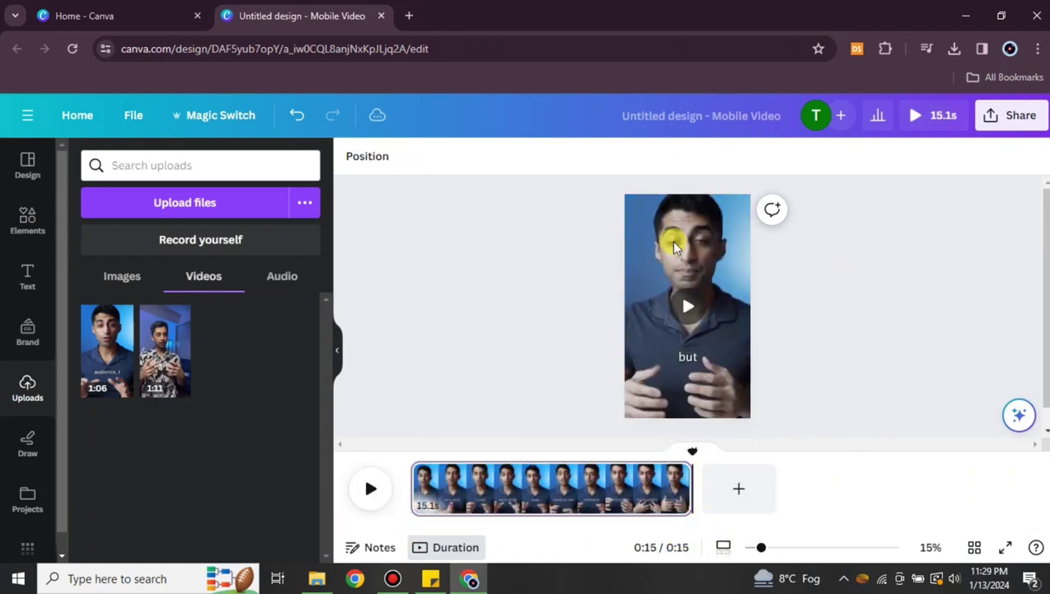
click(709, 268)
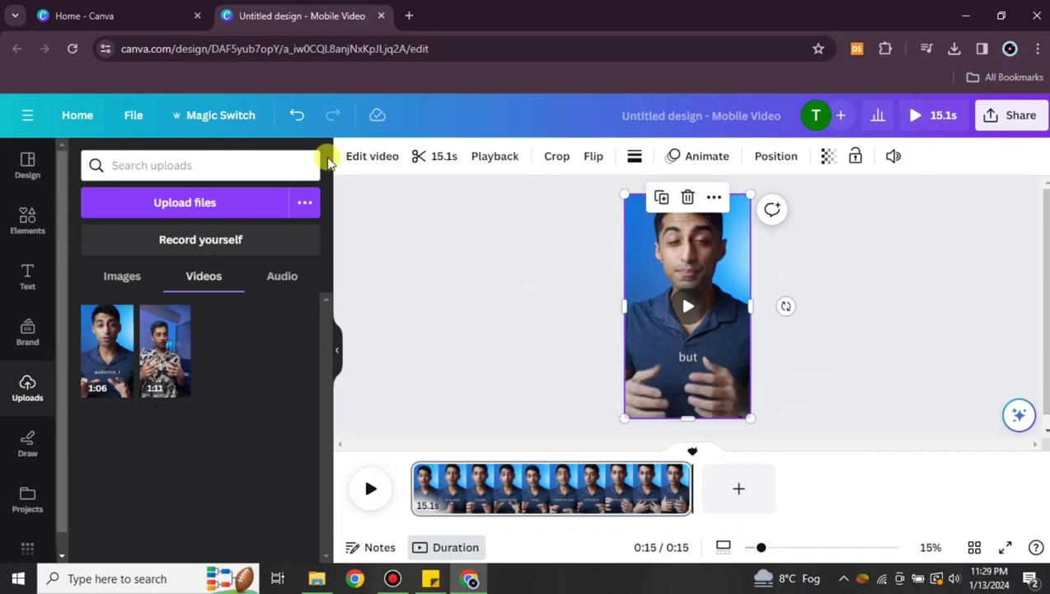
Run Background Remover from Edit video on the talking-head clip, then deselect it
click(373, 161)
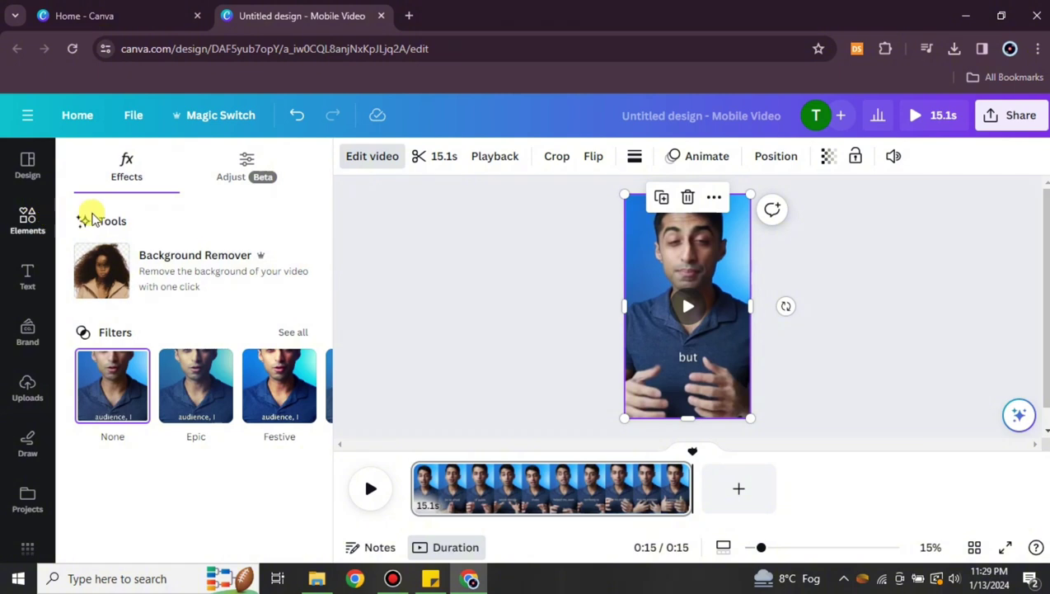
click(204, 280)
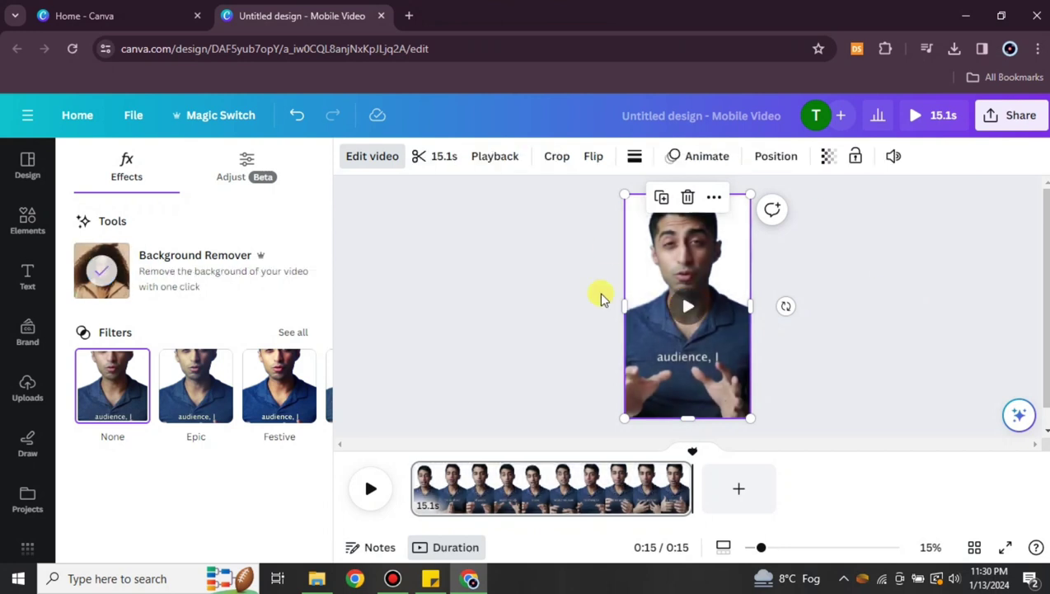
click(847, 232)
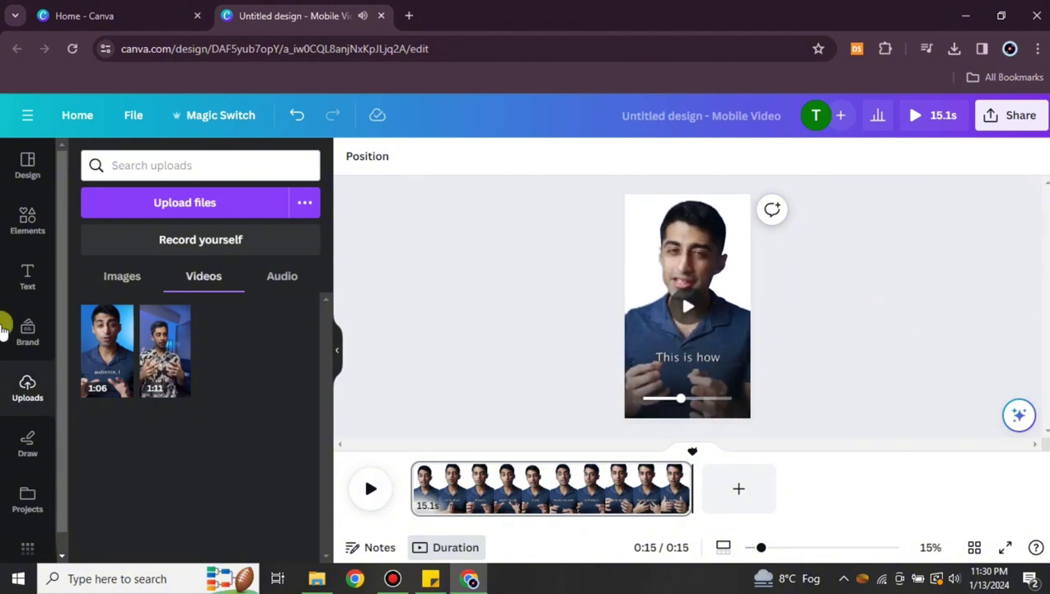
Add a TV lounge photo from a 'tv loung' Elements search and send it to back
click(28, 226)
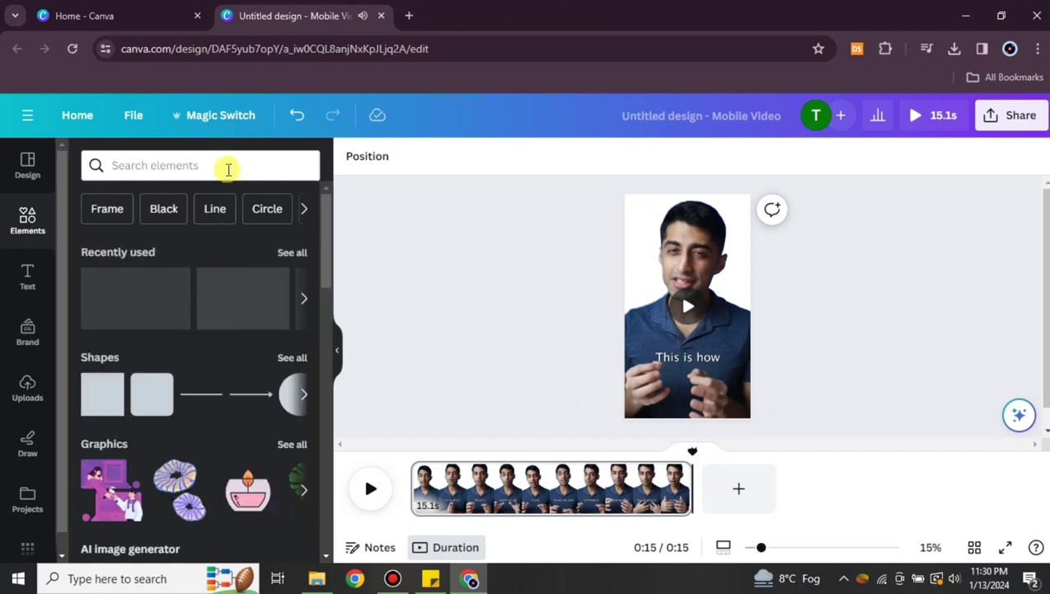
click(228, 168)
click(118, 237)
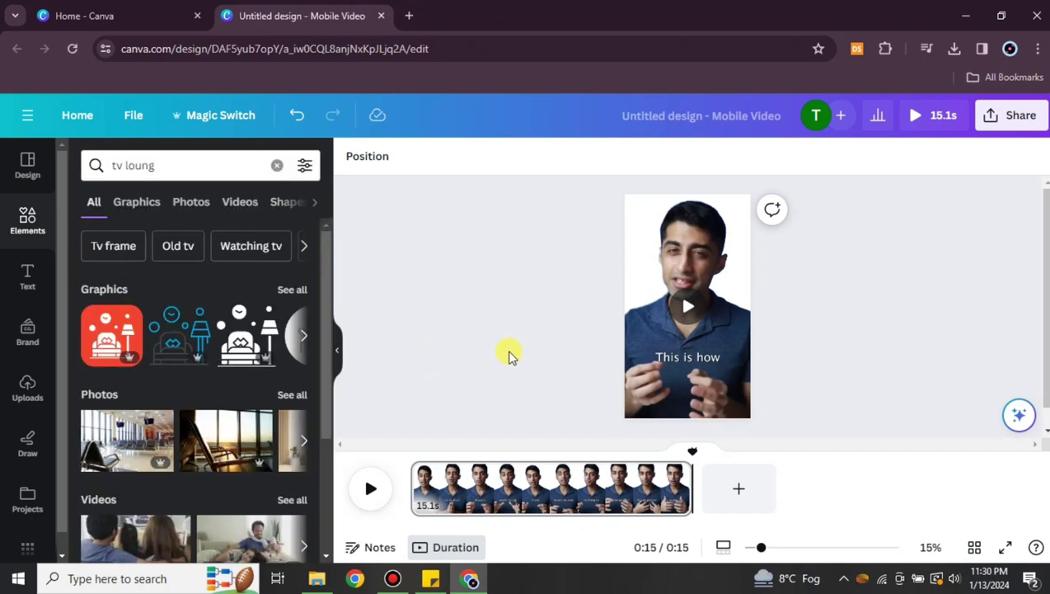
click(305, 446)
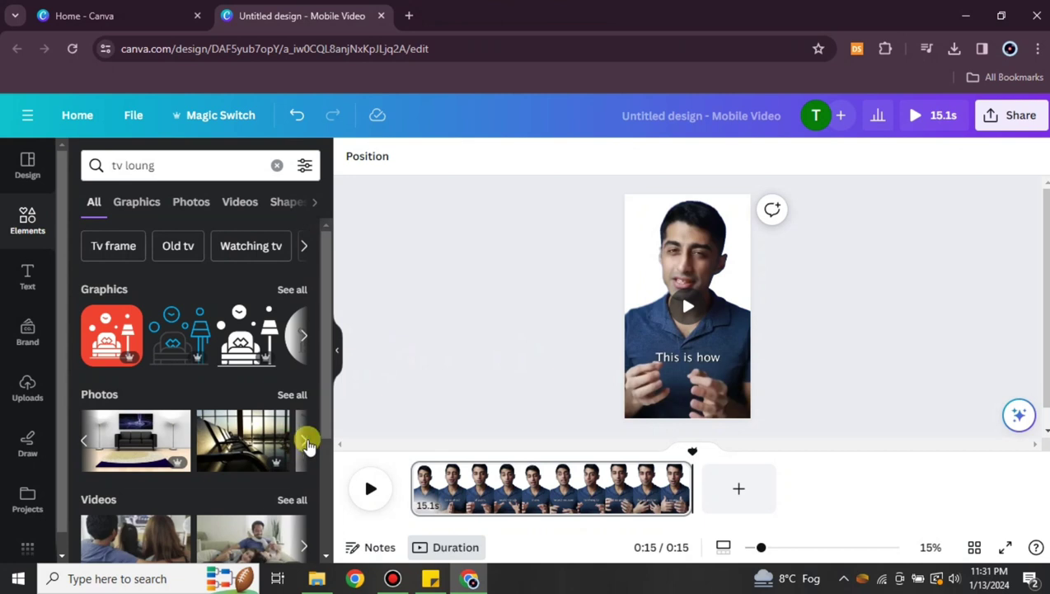
click(305, 444)
click(305, 443)
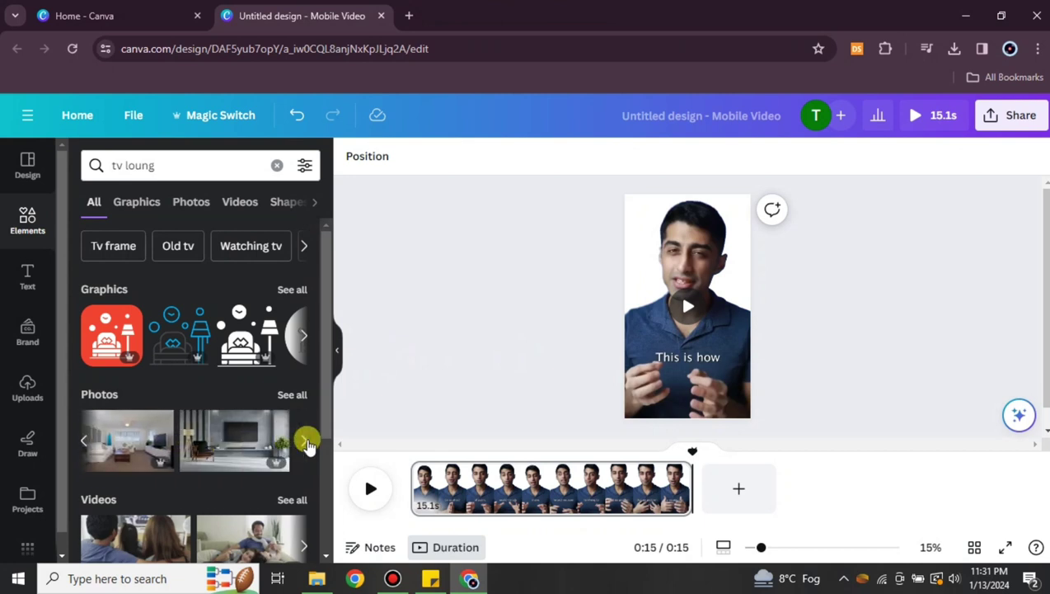
click(234, 439)
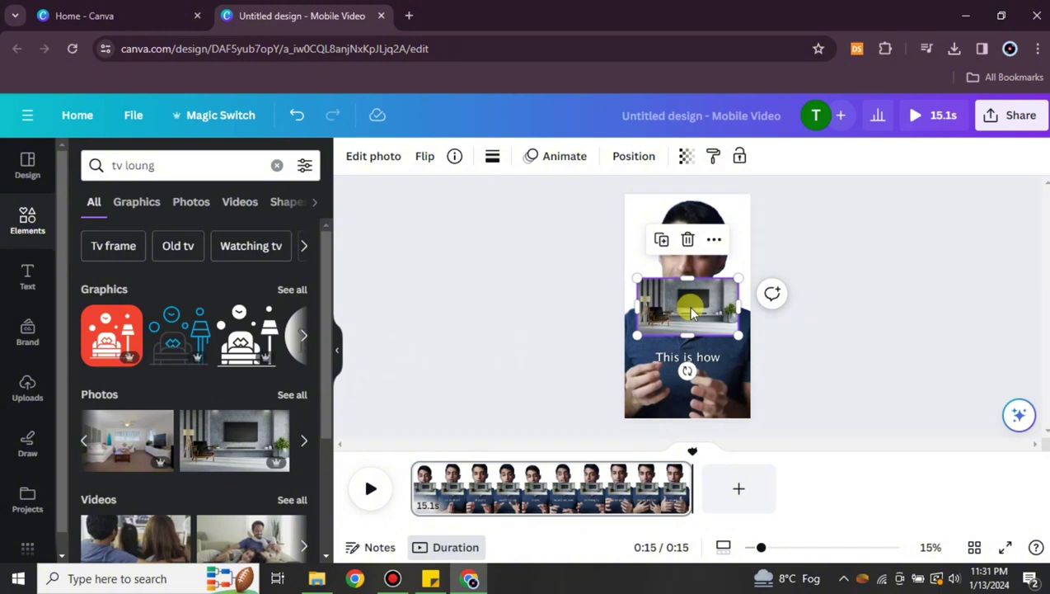
right_click(680, 312)
mouse_move(767, 298)
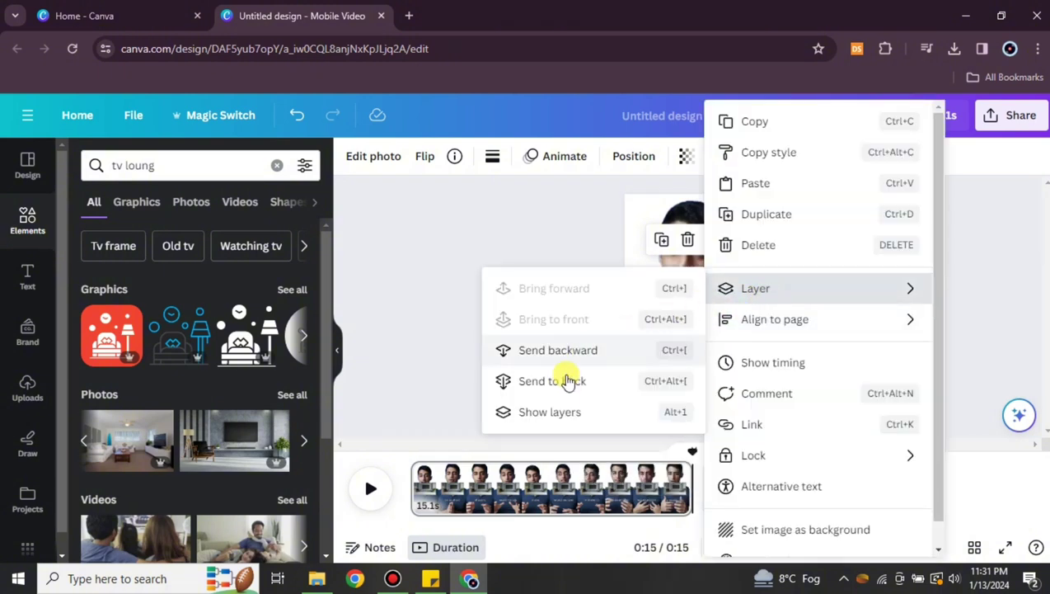
click(601, 381)
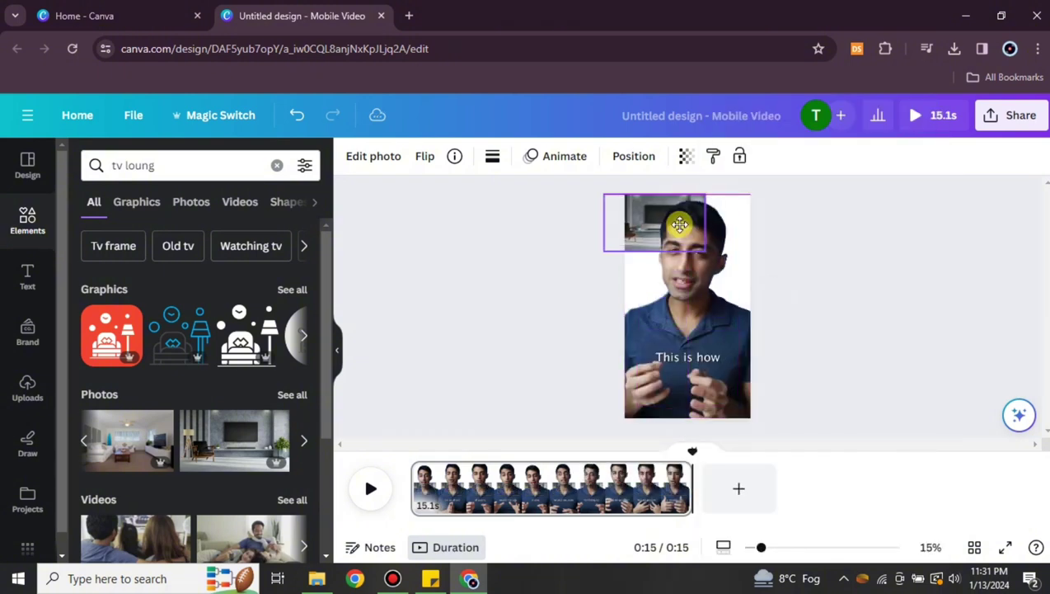
Enlarge the lounge photo past the page edges and center it behind the video
drag(700, 250, 1014, 583)
mouse_move(633, 254)
mouse_down()
mouse_move(547, 259)
mouse_move(646, 270)
mouse_move(640, 262)
mouse_up()
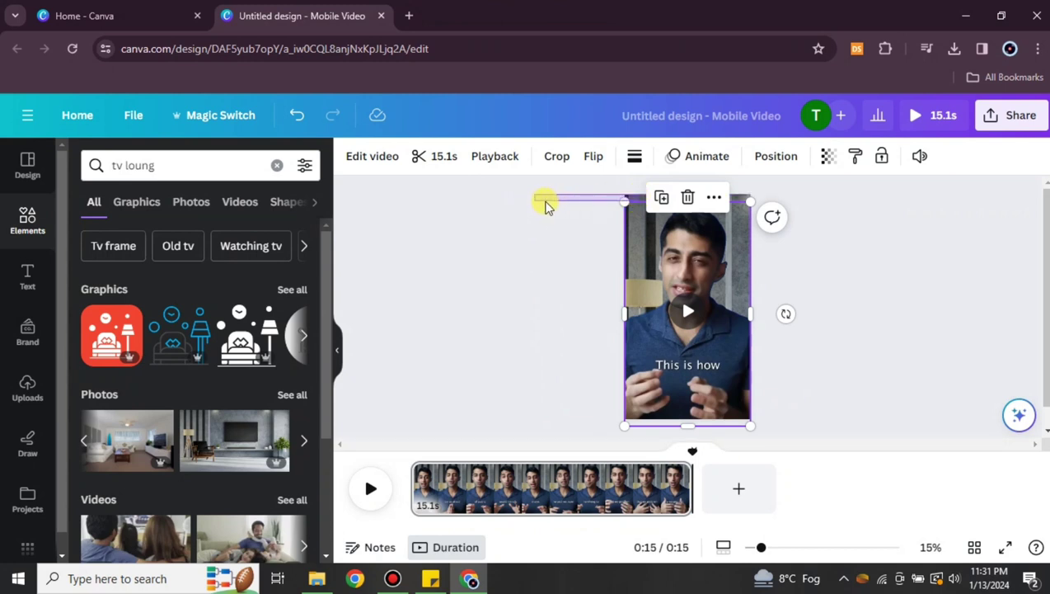
click(534, 206)
click(695, 202)
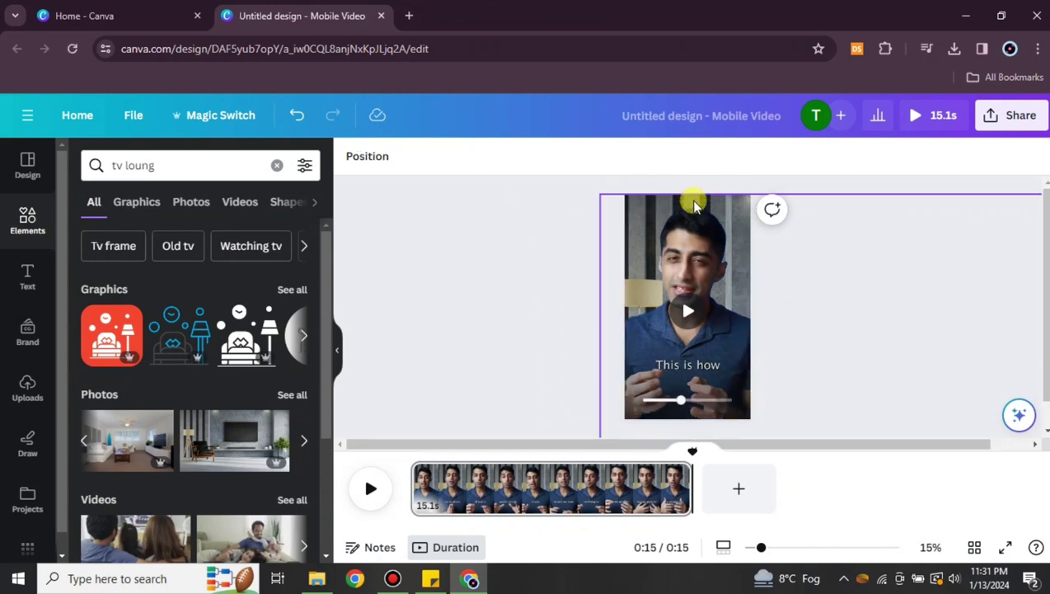
drag(797, 334, 682, 277)
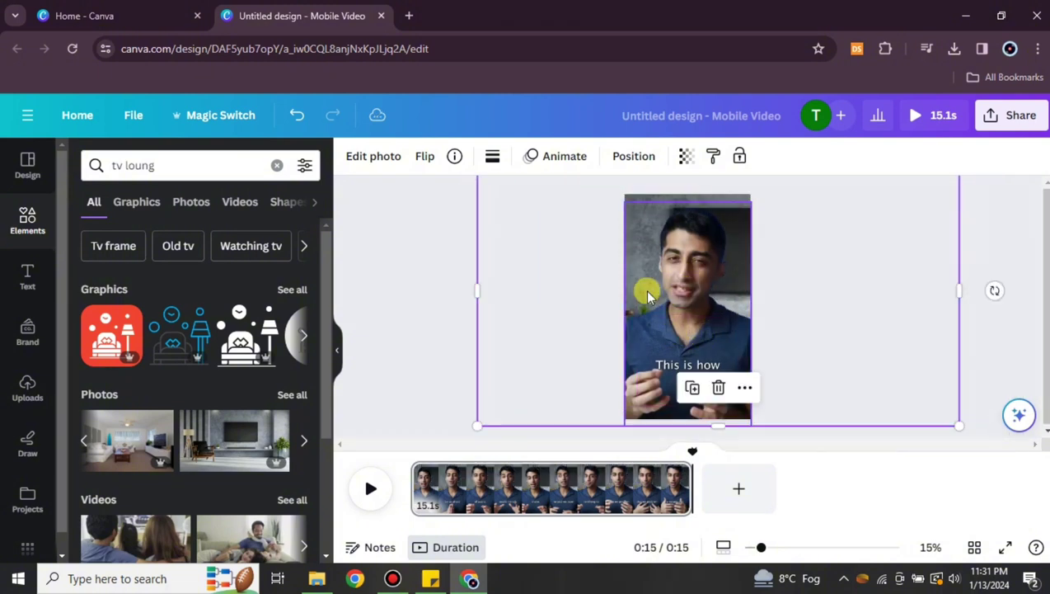
click(434, 298)
Preview the page, adjust the video's position, and add a blank second page
click(372, 489)
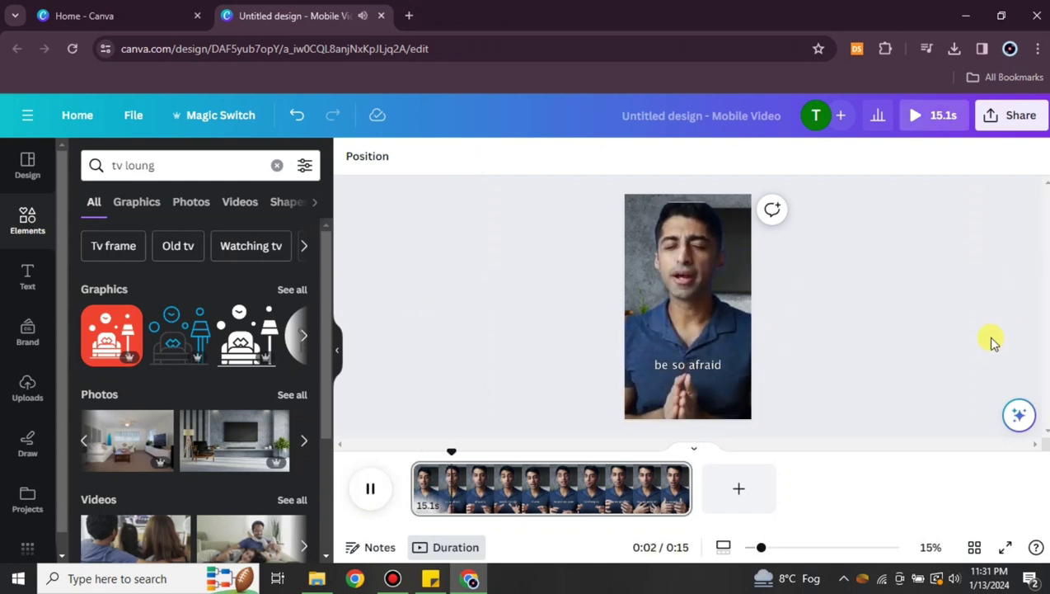
click(683, 282)
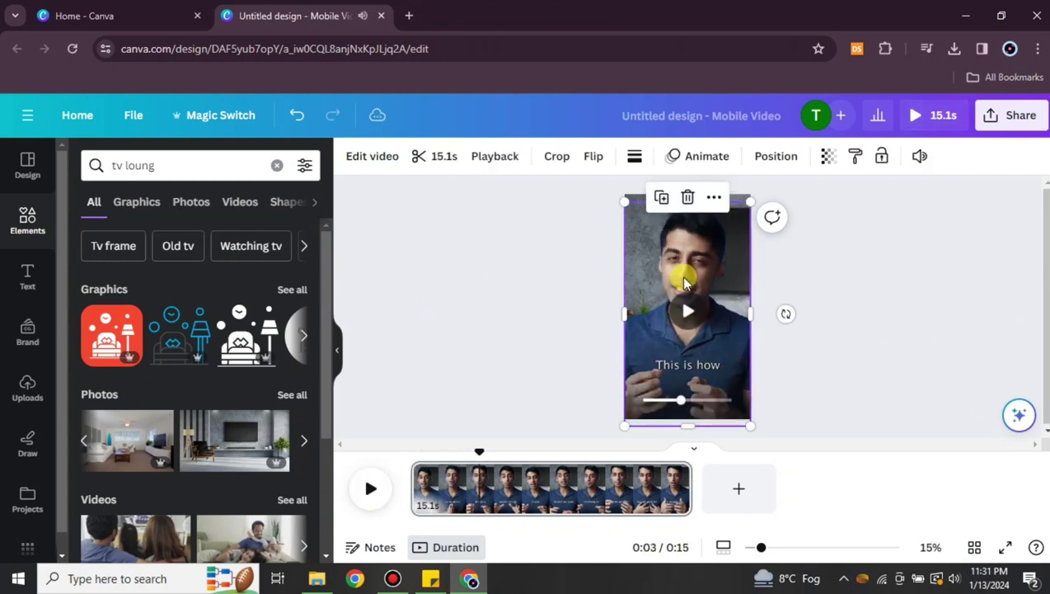
drag(688, 248, 684, 249)
click(372, 488)
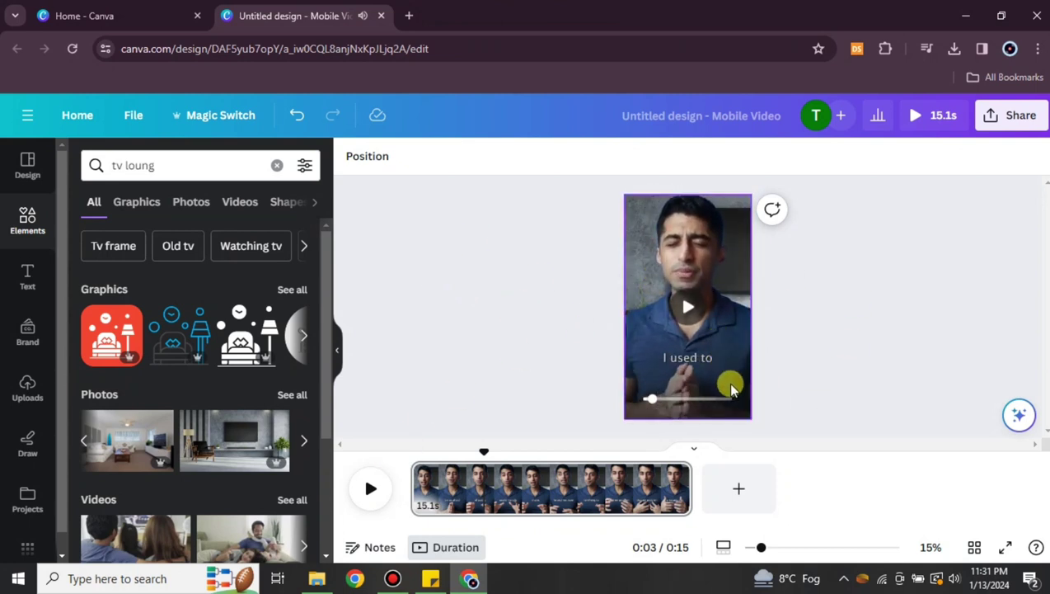
click(740, 495)
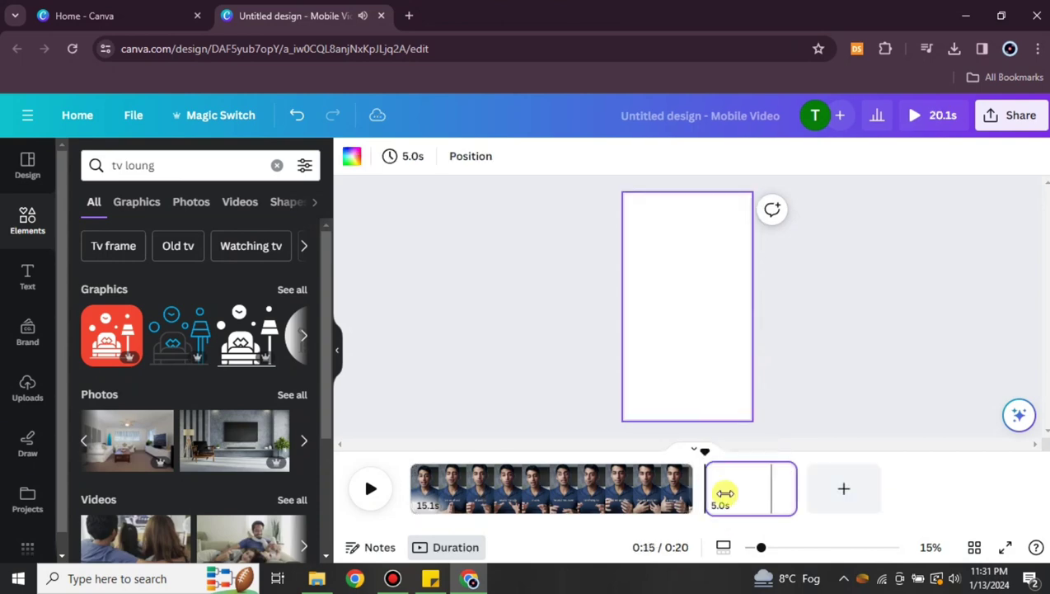
Add the 1:11 uploaded clip to page 2, trim it to 12.8 seconds, and enlarge it to fill the page
click(29, 385)
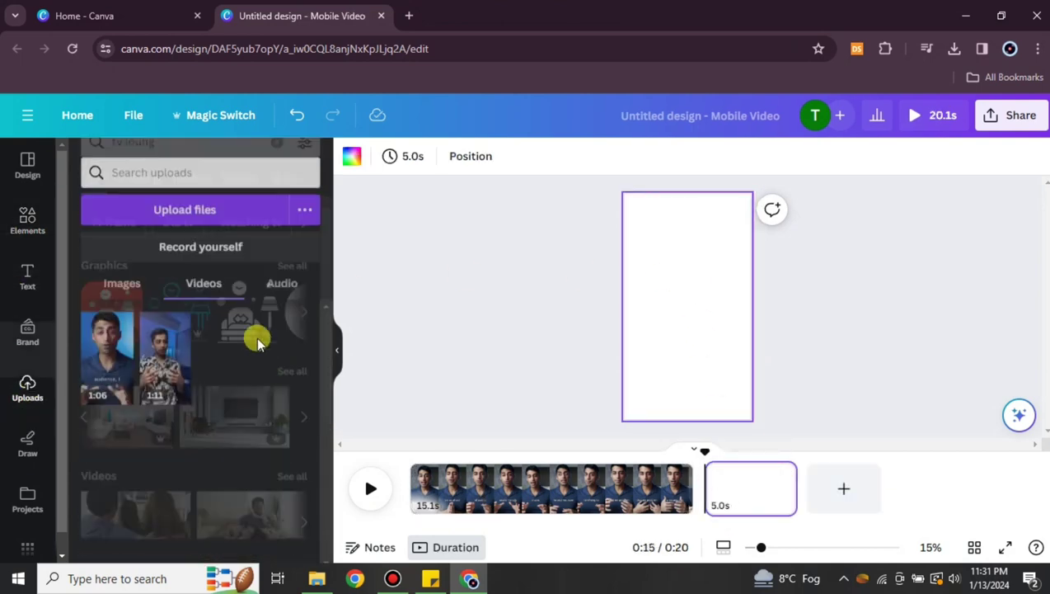
click(174, 353)
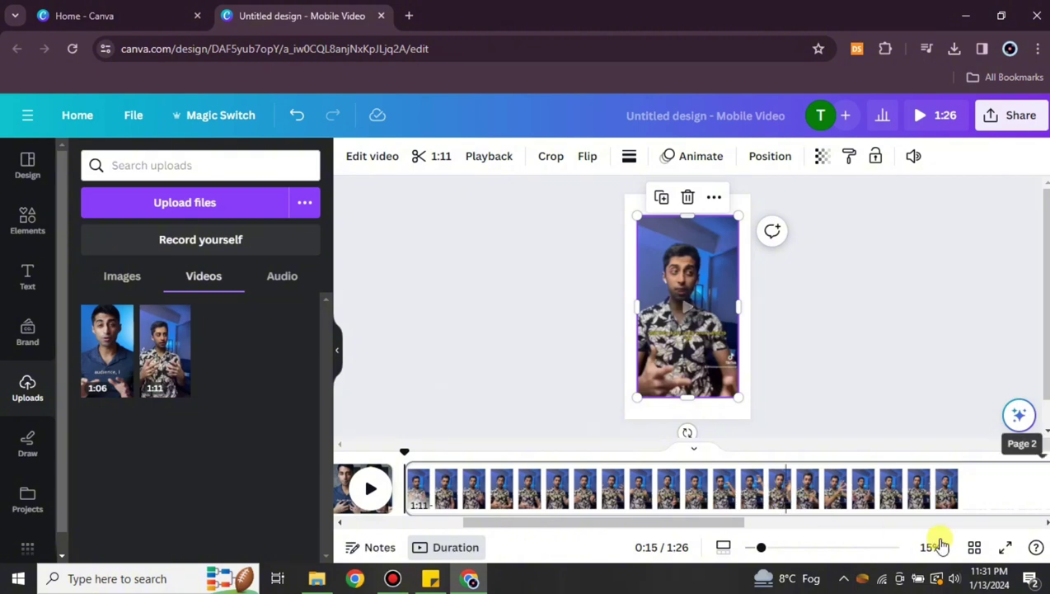
click(1020, 491)
drag(745, 521, 554, 520)
click(508, 367)
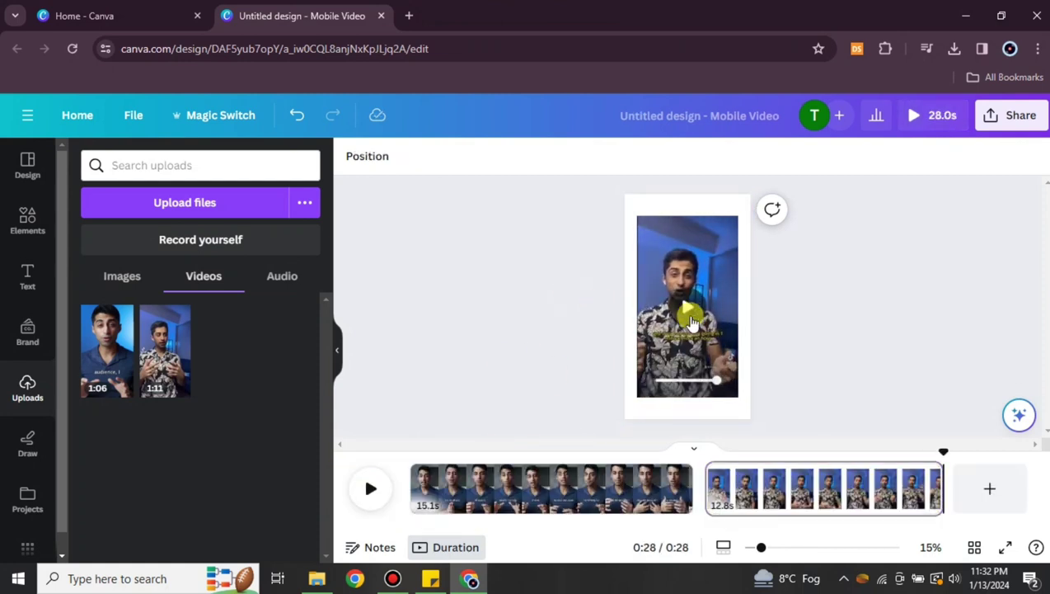
drag(721, 264, 701, 239)
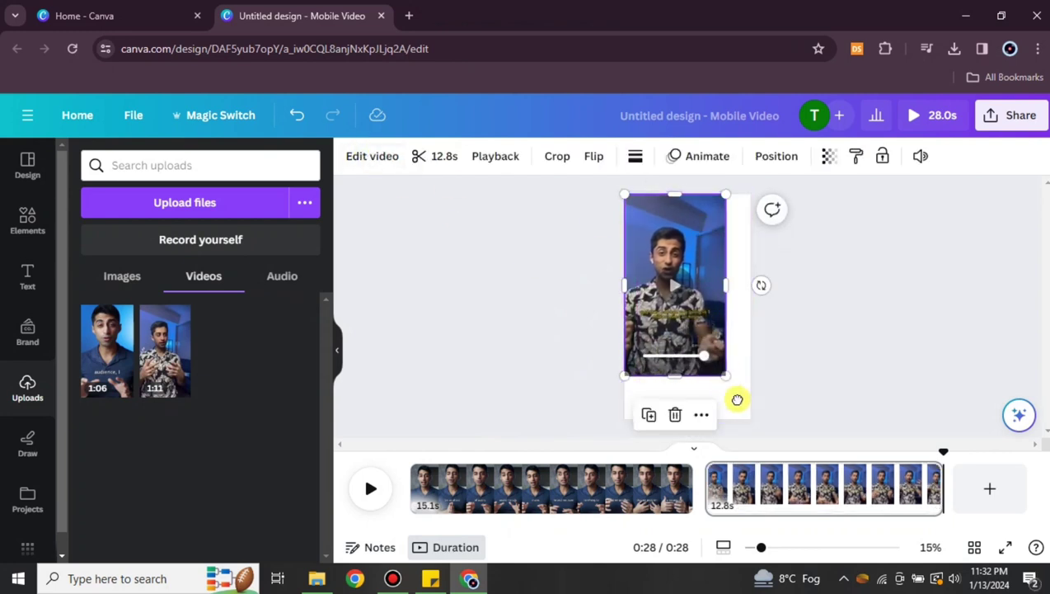
drag(726, 376, 750, 416)
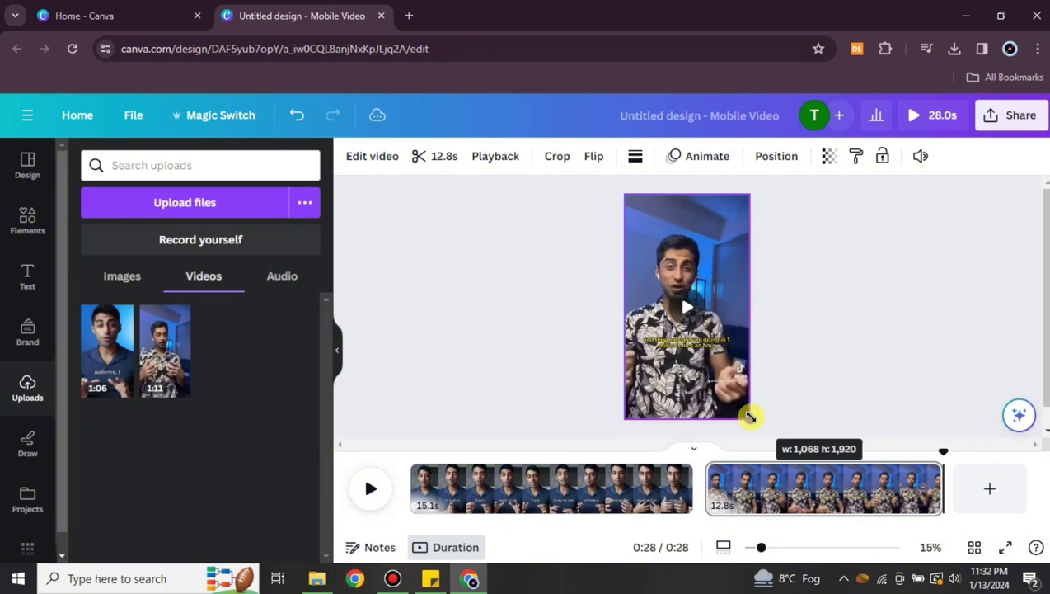
Apply Background Remover to the second clip, then preview playback from 0:08
click(375, 160)
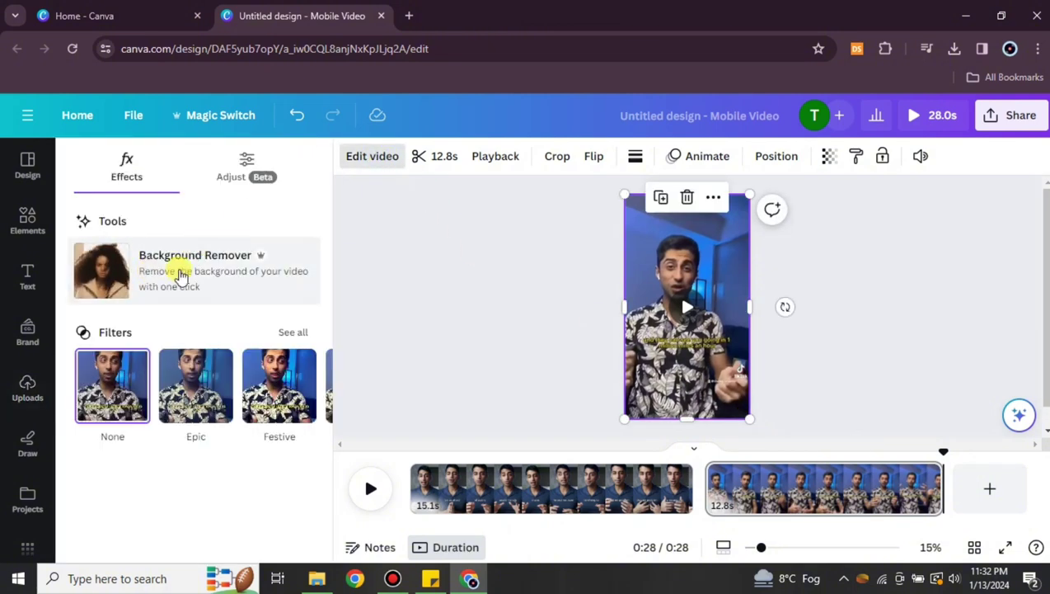
click(152, 275)
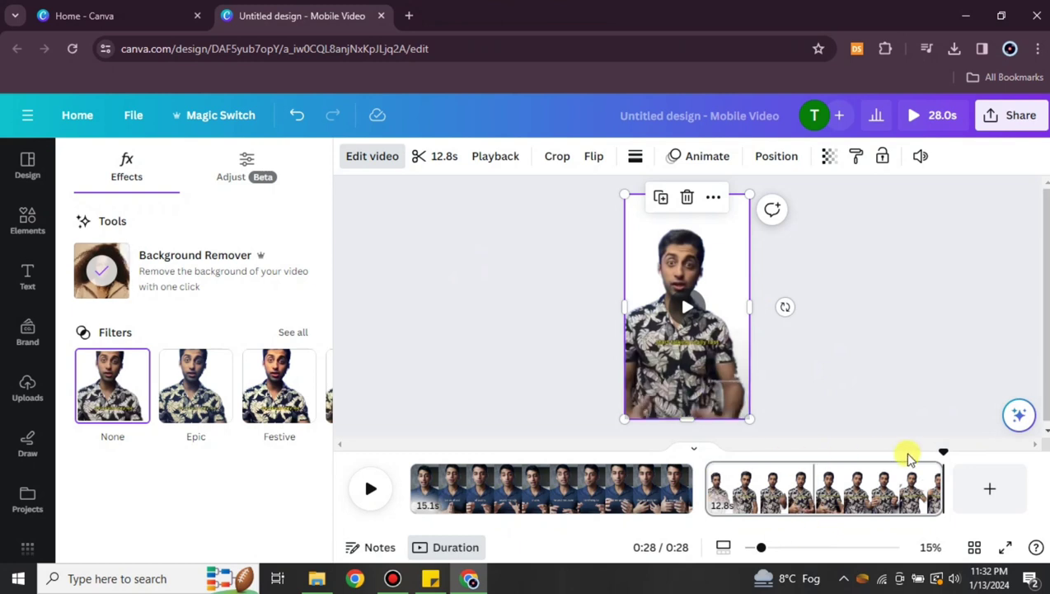
drag(944, 453, 560, 454)
click(371, 490)
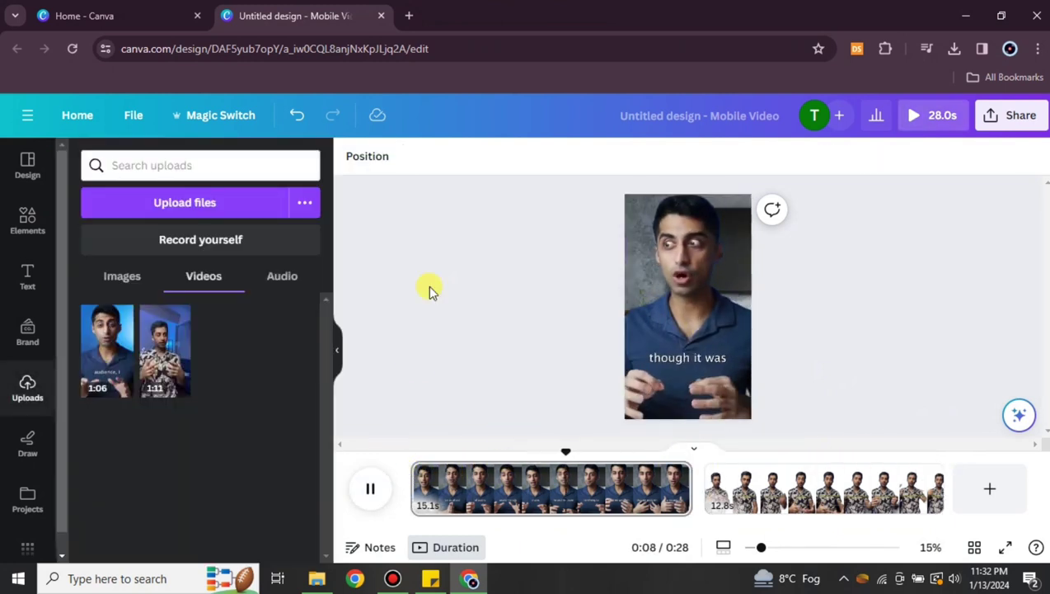